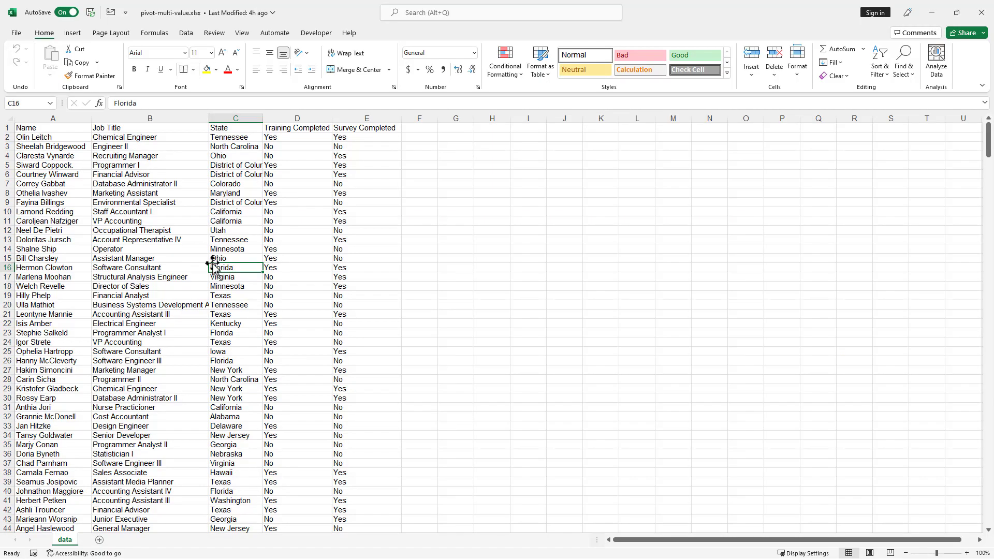
Open the PivotTable-from-range dialog for data!$A$1:$E$501, targeting a new worksheet.
left_click(186, 255)
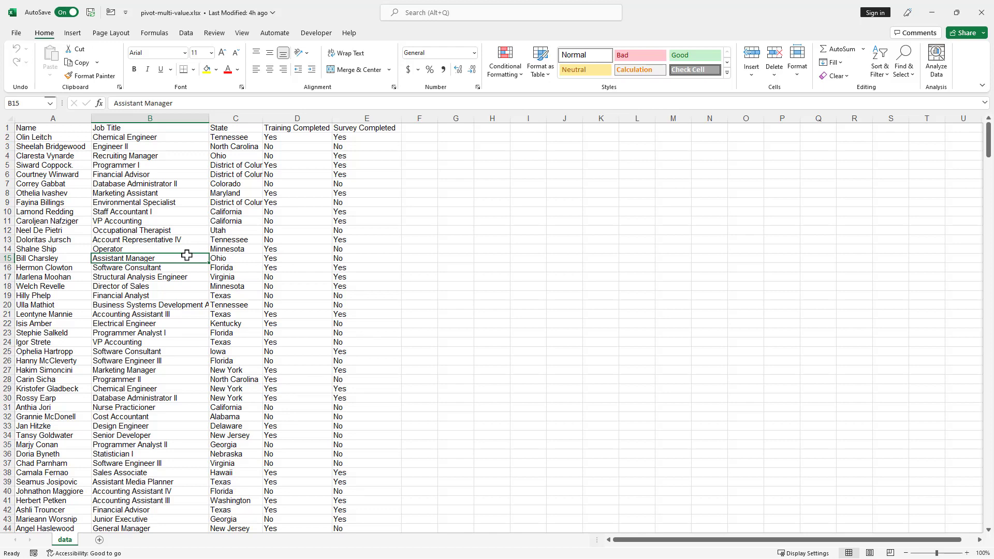
left_click(73, 34)
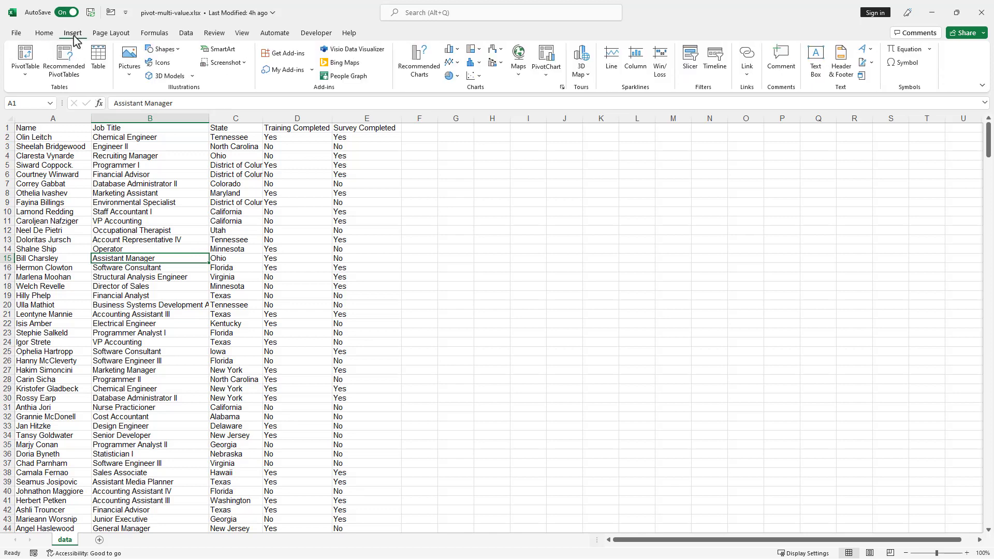
left_click(26, 65)
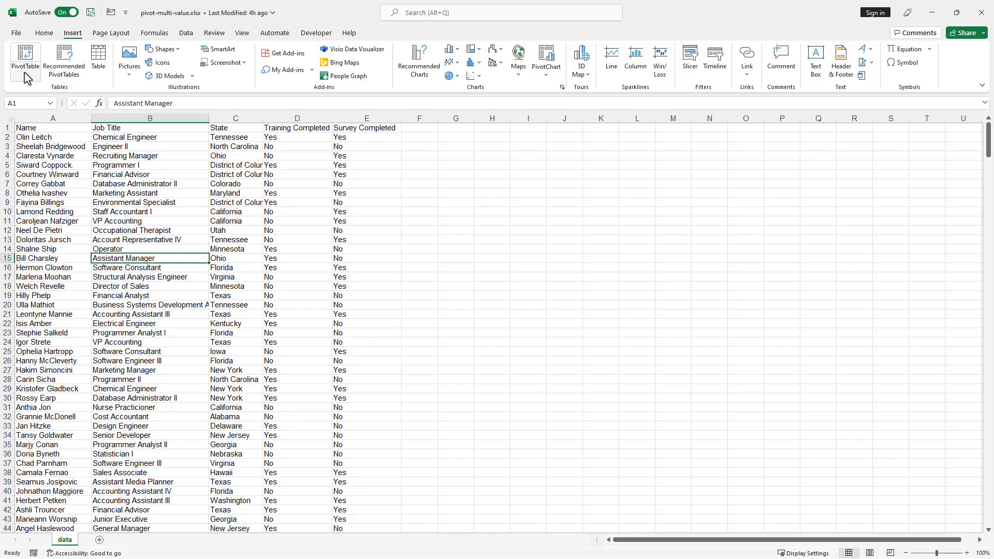
left_click(76, 191)
key("alt+n")
key("v")
key("t")
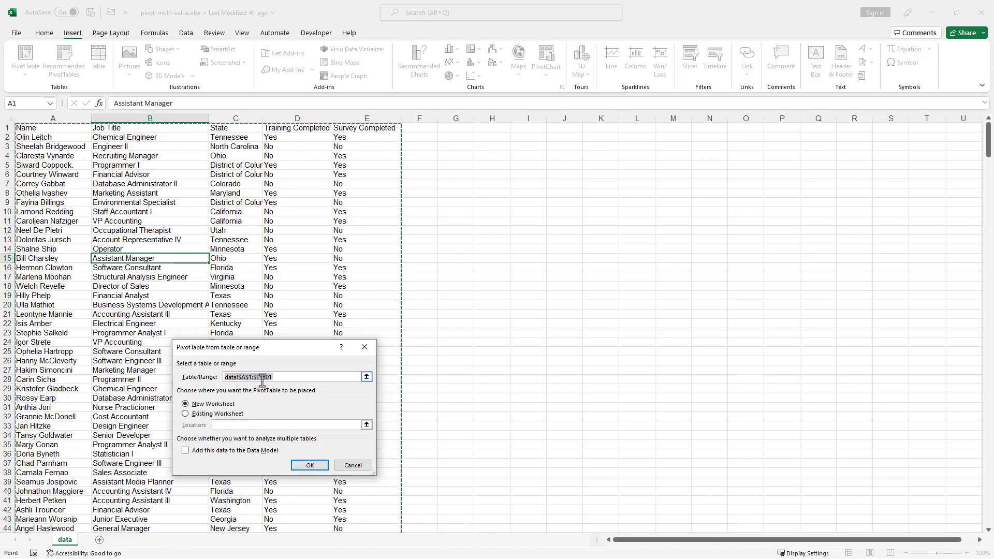
Create the pivot on a new sheet: State as rows, Training Completed as columns, Count of Name as values.
left_click(302, 467)
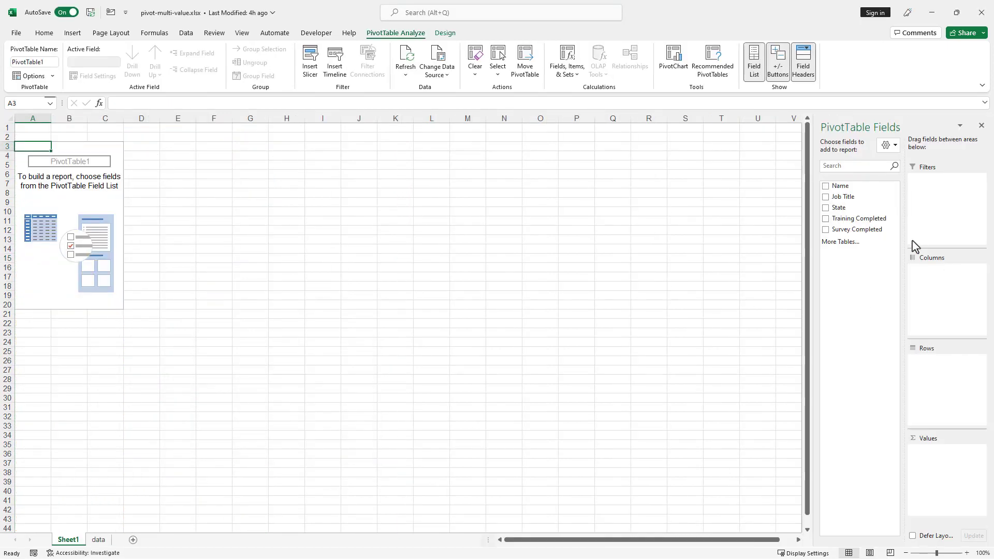
left_click_drag(835, 207, 945, 394)
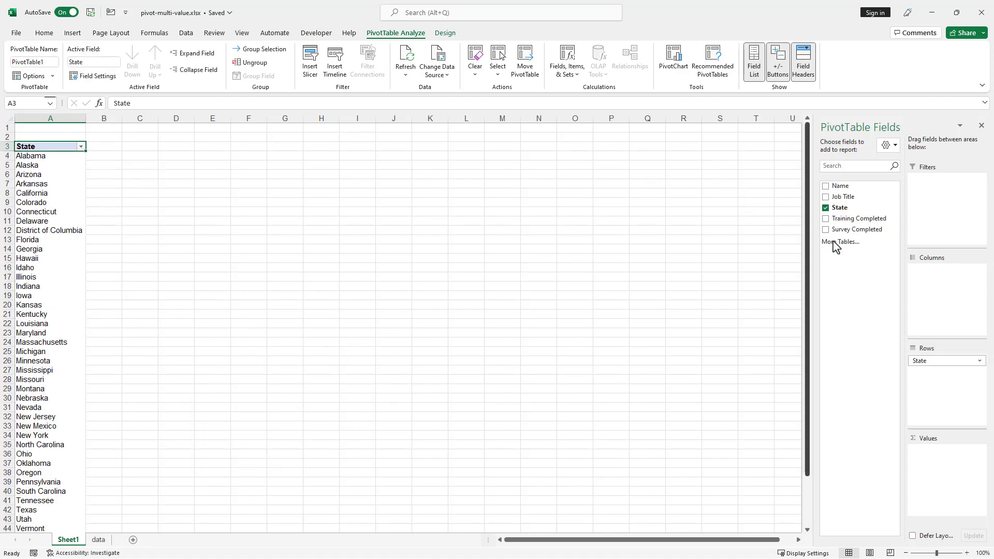
left_click_drag(857, 218, 950, 311)
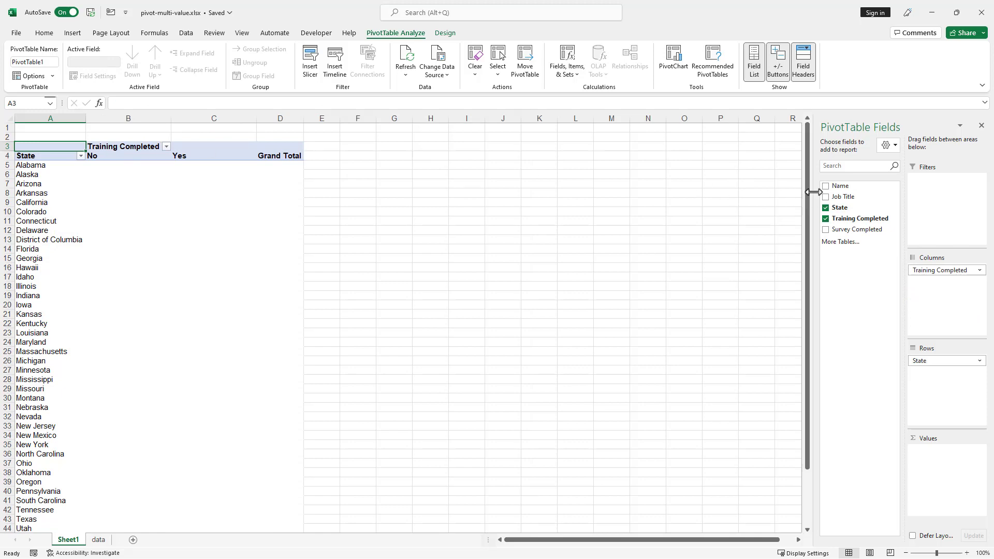
left_click_drag(838, 187, 964, 467)
Check Alabama's No, Yes and Grand Total counts.
left_click(145, 164)
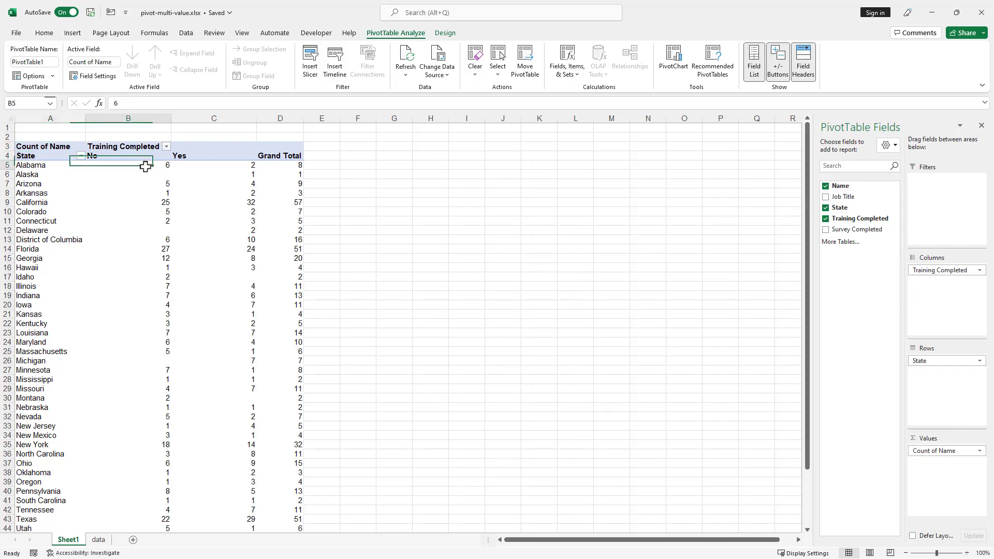
left_click(199, 165)
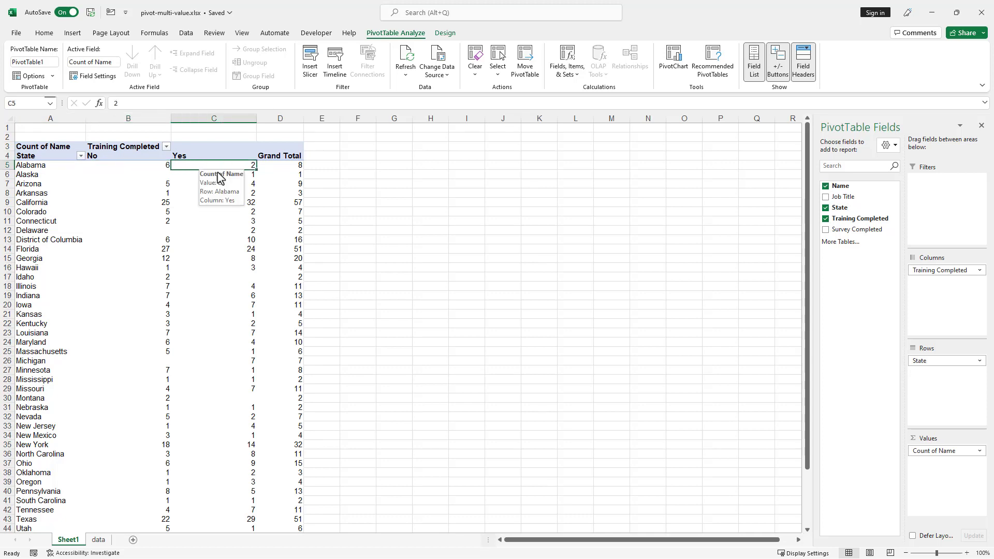
left_click(278, 166)
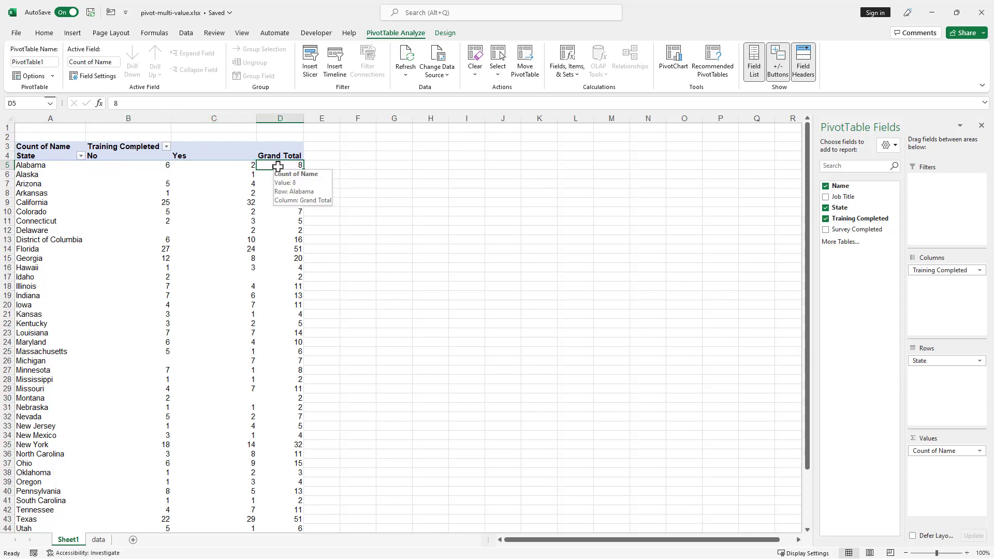
right_click(277, 167)
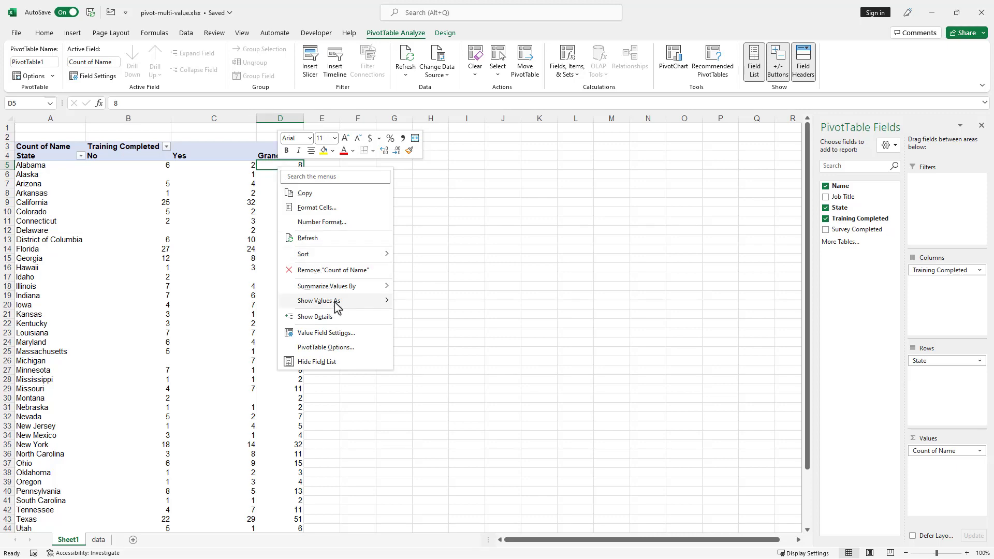
mouse_move(339, 305)
left_click(460, 346)
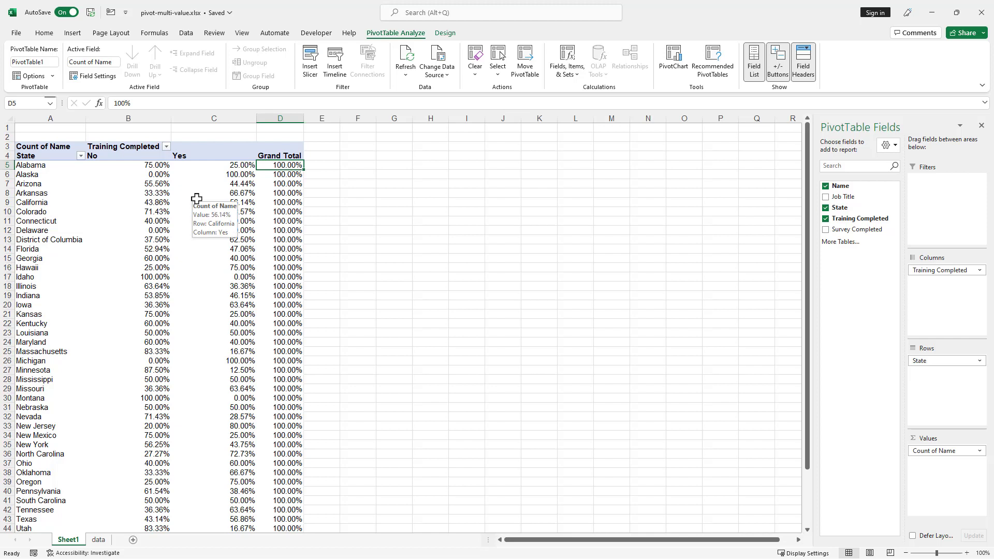
key("ctrl+z")
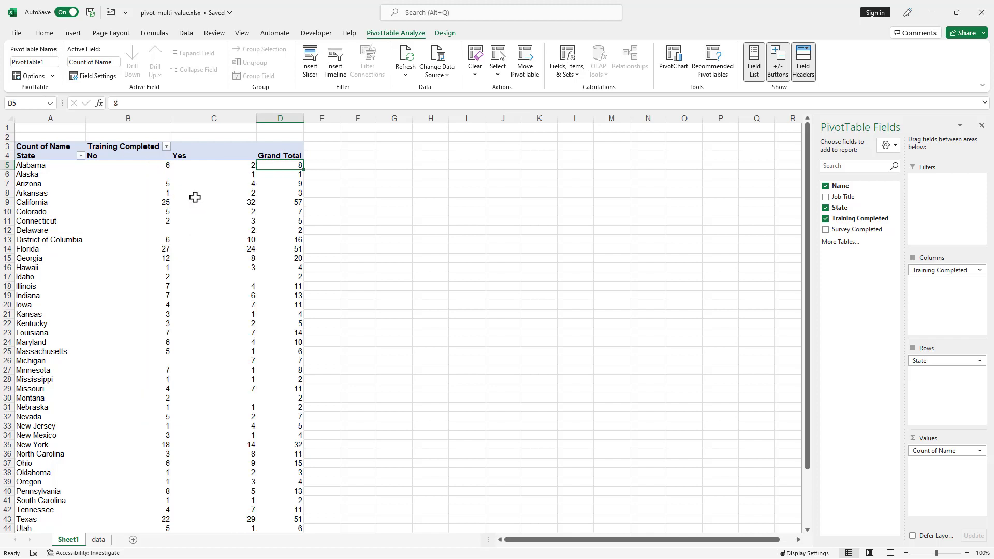
Copy the pivot in columns A–D and paste a second copy starting at column F.
left_click_drag(50, 118, 263, 132)
key("ctrl+c")
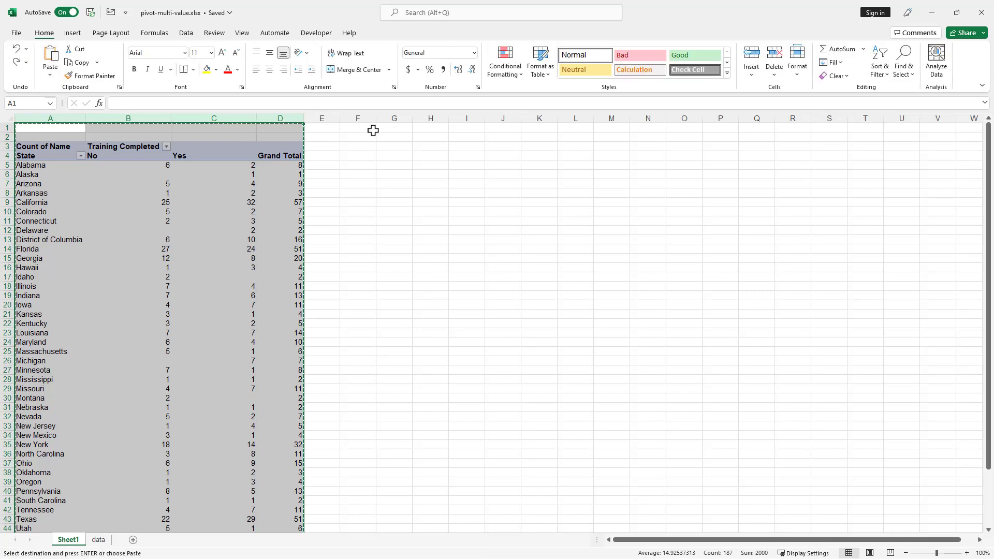
left_click(362, 118)
key("ctrl+v")
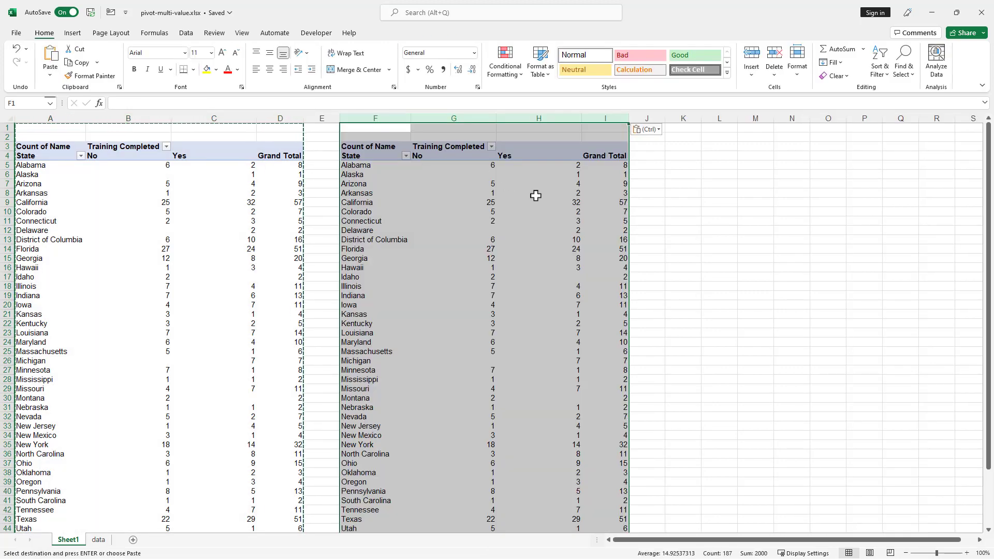
Show the copy's counts as % of row total, then select columns F–I for removal.
right_click(574, 184)
mouse_move(652, 315)
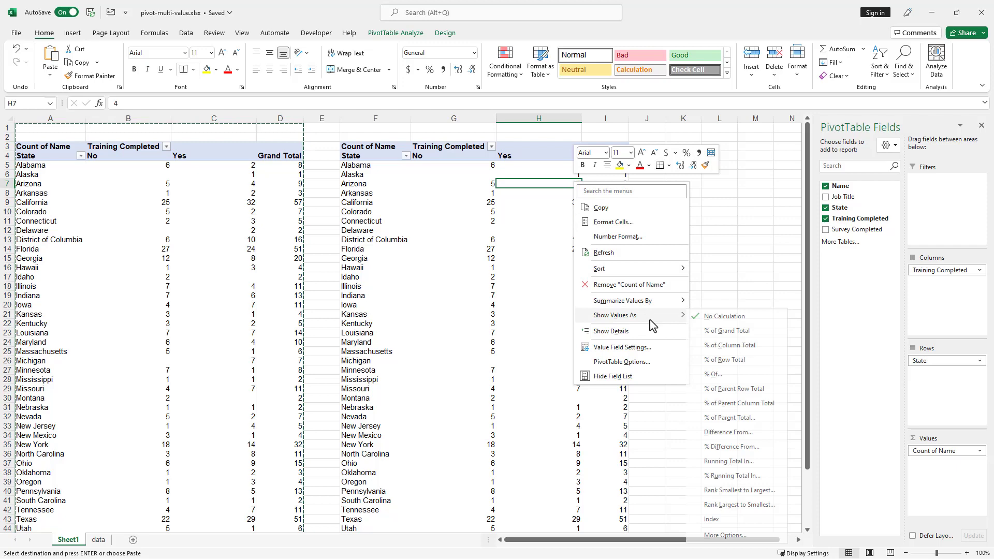
left_click(743, 360)
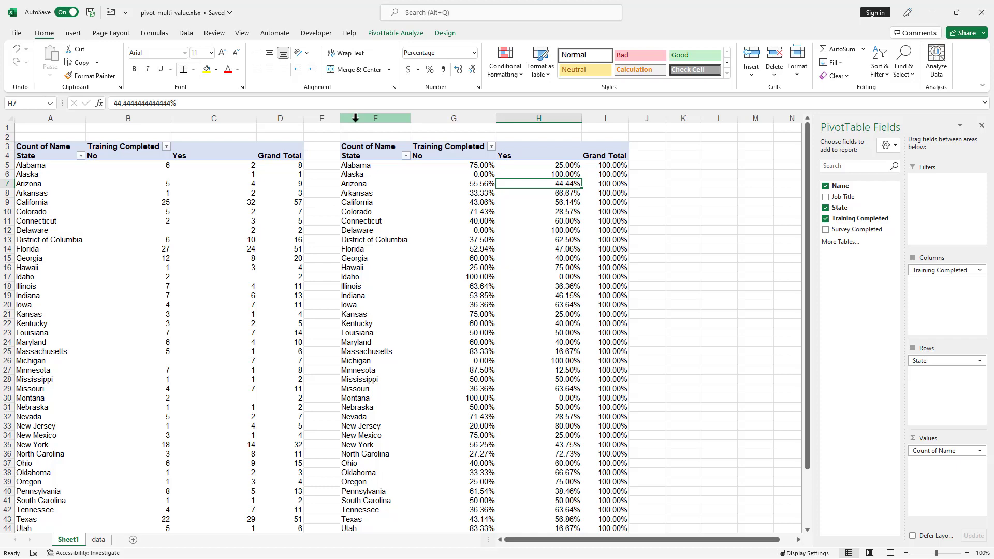
left_click_drag(356, 118, 609, 118)
right_click(609, 118)
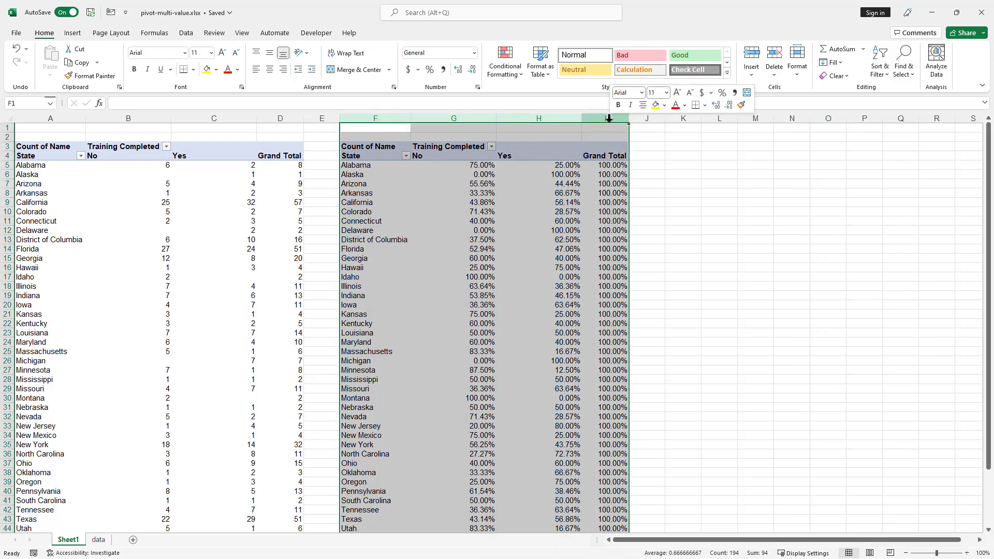
Delete columns F–I and add Name to the main pivot's Values a second time.
left_click(650, 240)
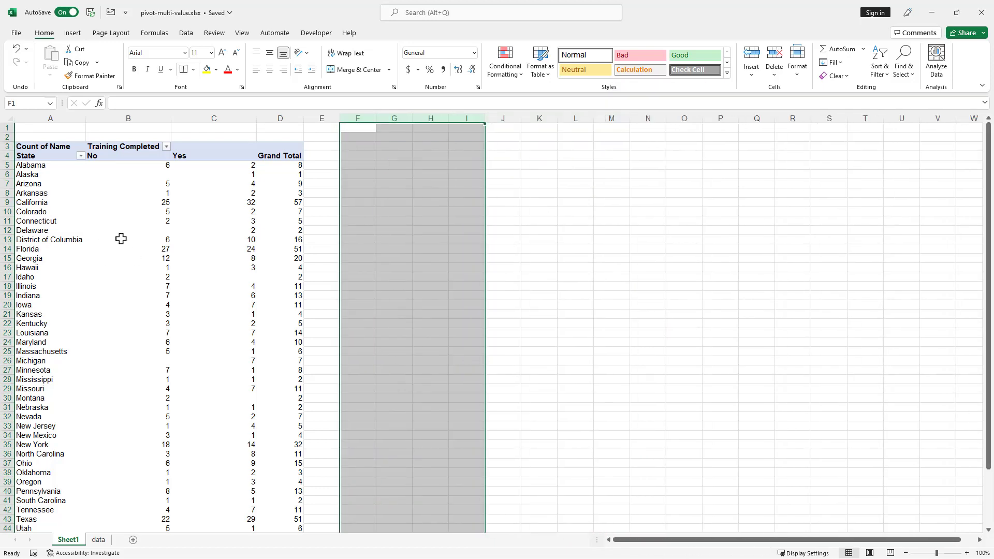
left_click(155, 221)
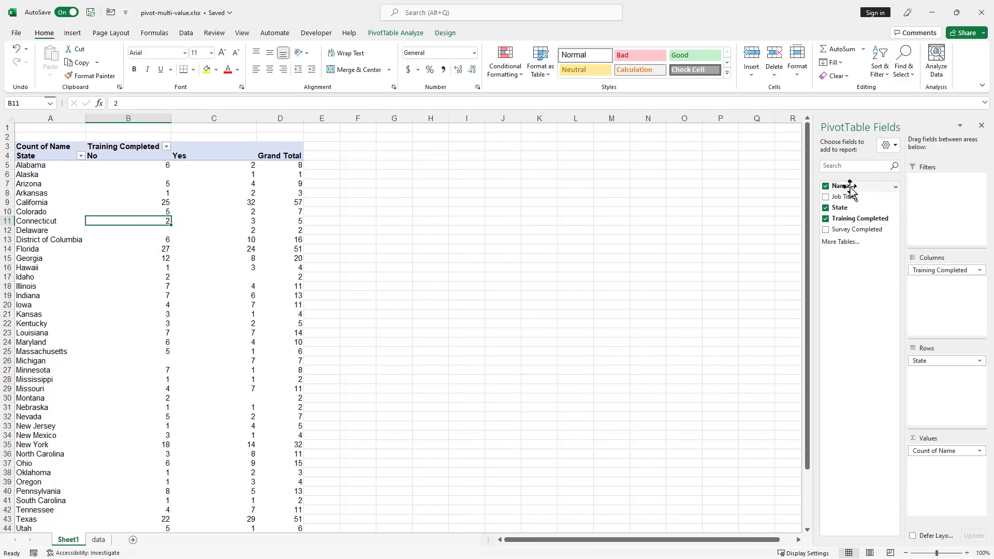
left_click_drag(844, 187, 956, 479)
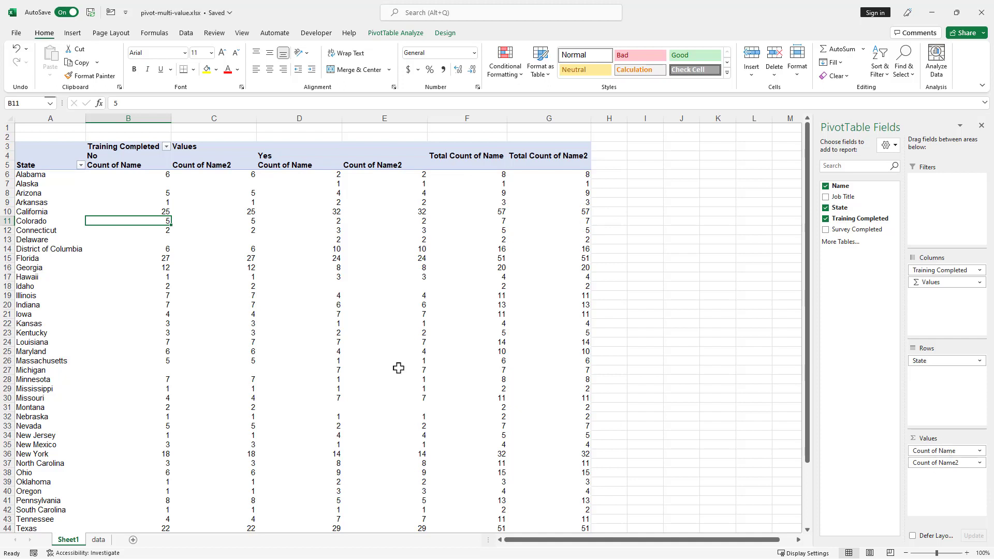
Show Count of Name2 values as % of Row Total.
left_click(238, 175)
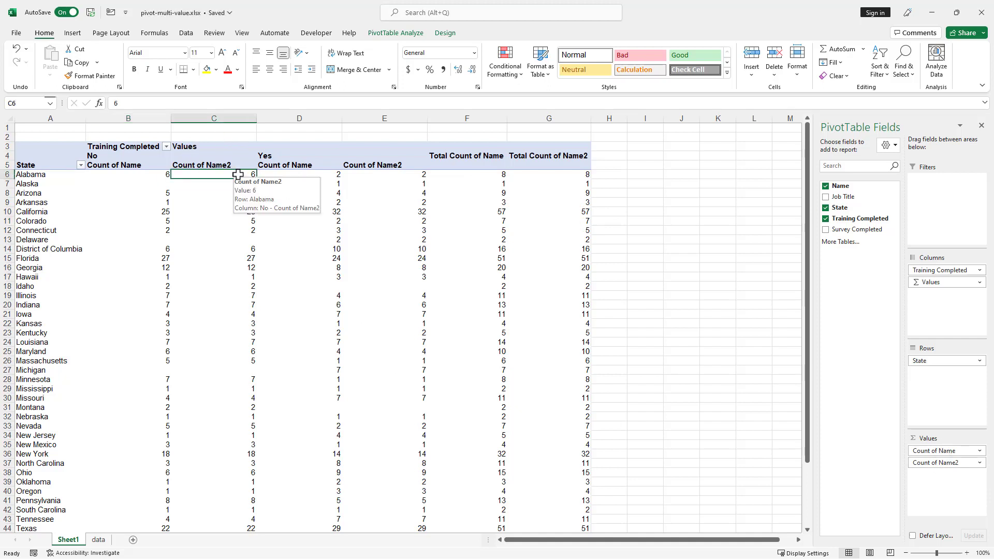
right_click(238, 175)
mouse_move(310, 308)
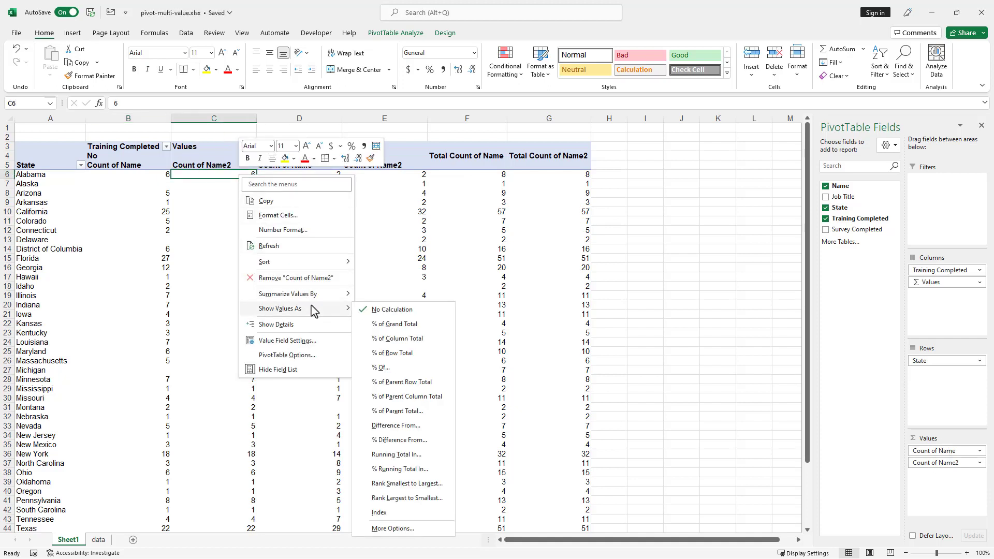
left_click(416, 356)
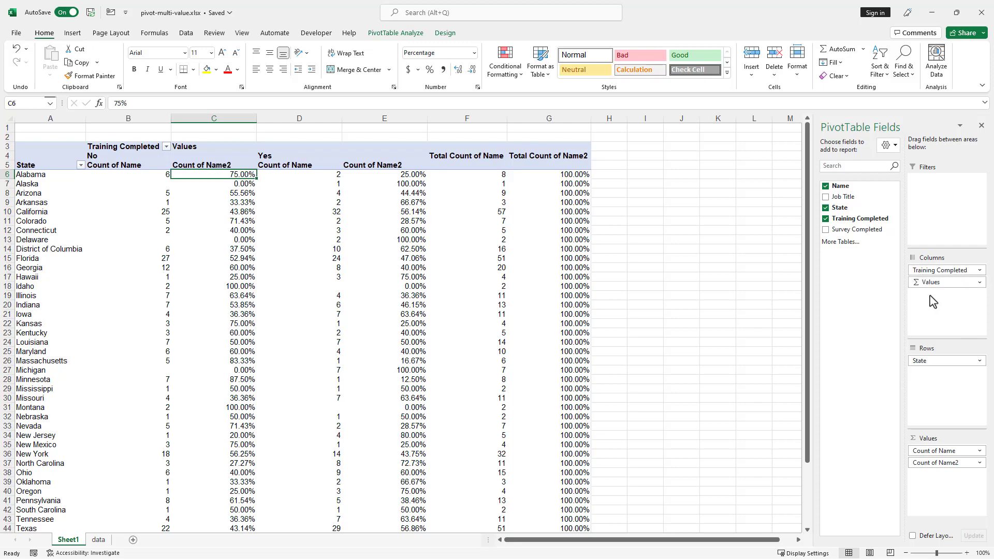
Move Σ Values from Columns to Rows below State, then check Alabama's count and percentage rows.
left_click_drag(932, 286, 941, 360)
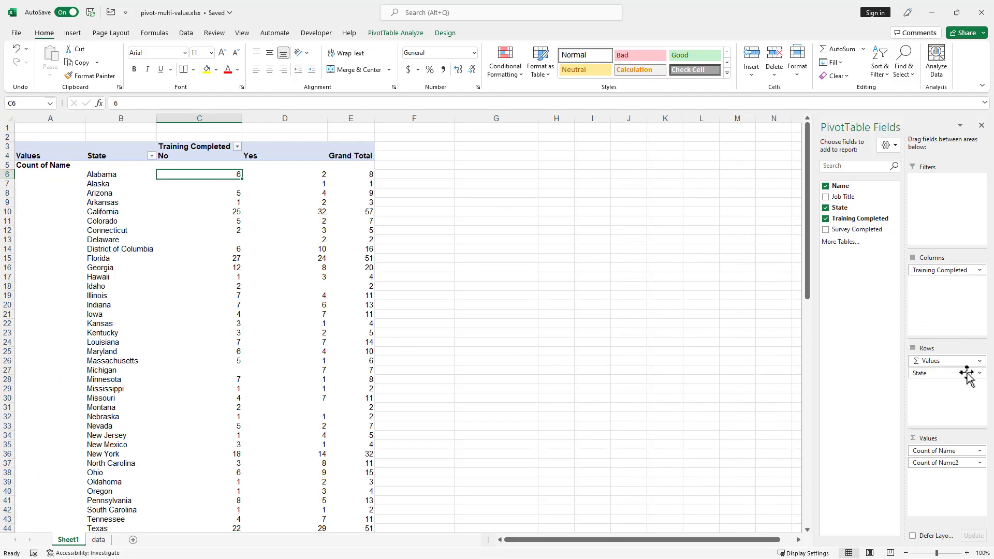
left_click_drag(934, 361, 941, 383)
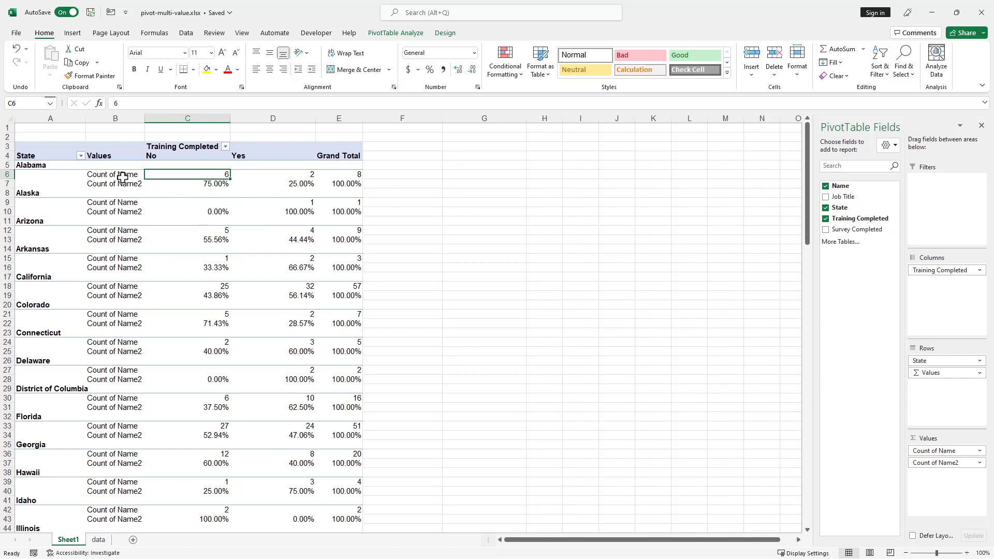
left_click(203, 182)
left_click_drag(202, 175, 341, 177)
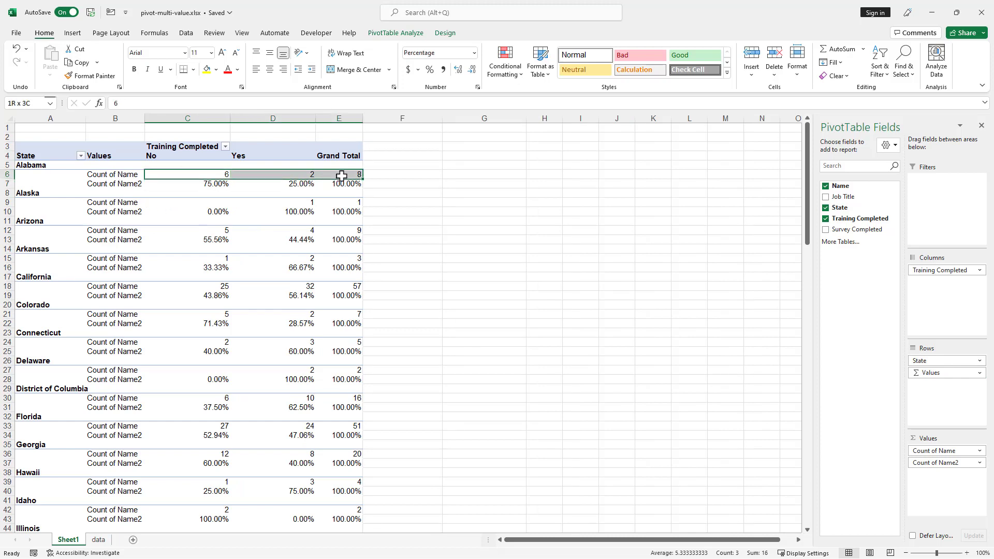
left_click_drag(217, 182, 333, 182)
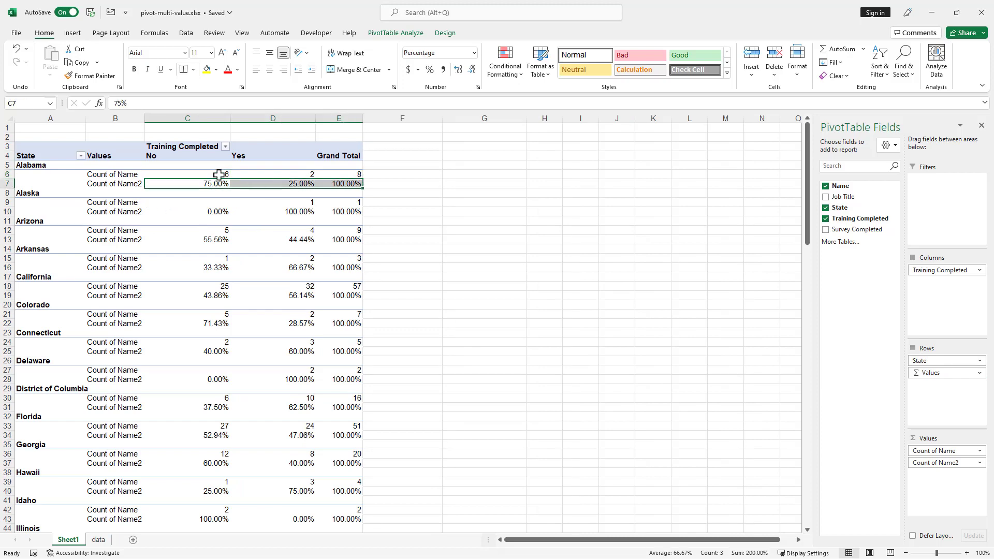
Rename the Count of Name2 label to 'Pct of Name', then select Alabama's counts to check.
left_click(116, 174)
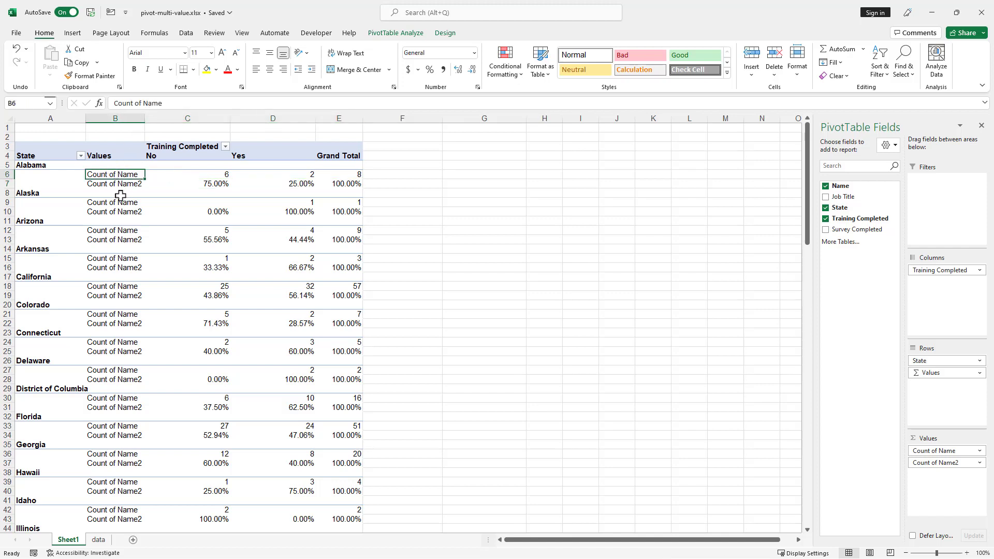
left_click(112, 184)
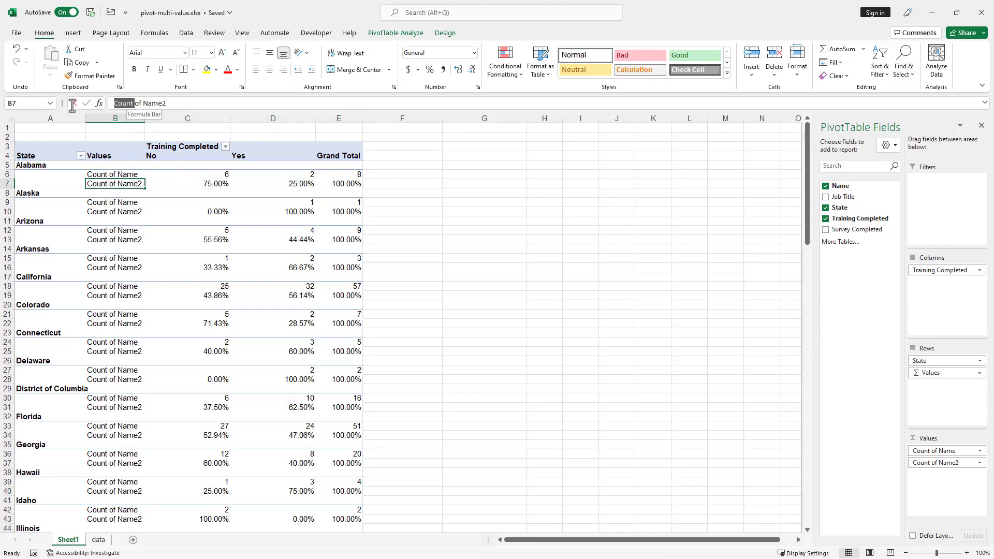
type("Pc")
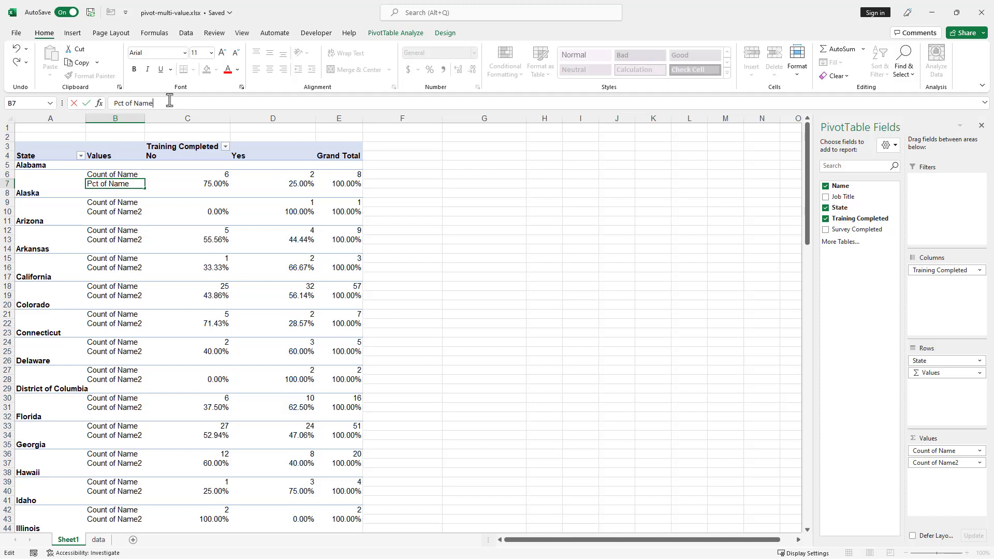
key("Return")
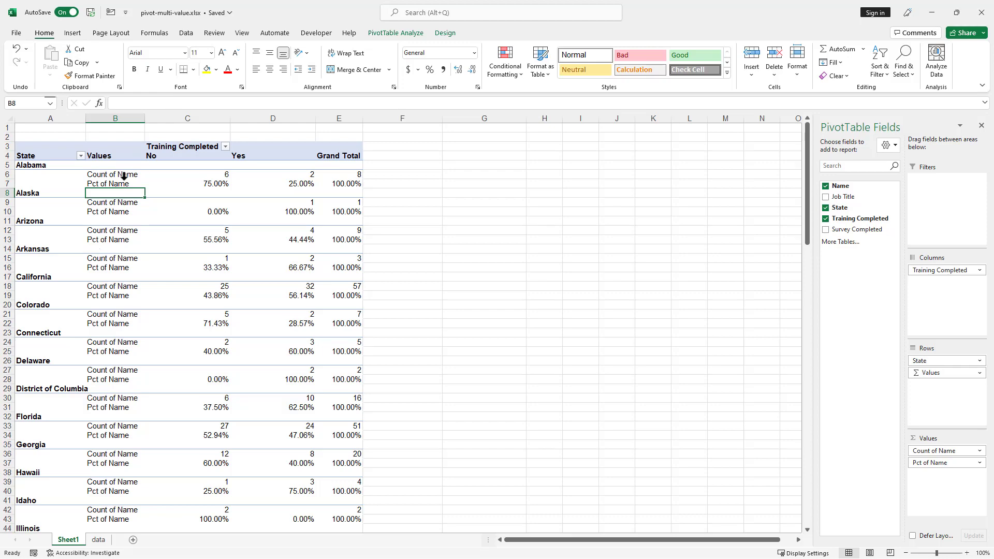
left_click_drag(199, 174, 352, 175)
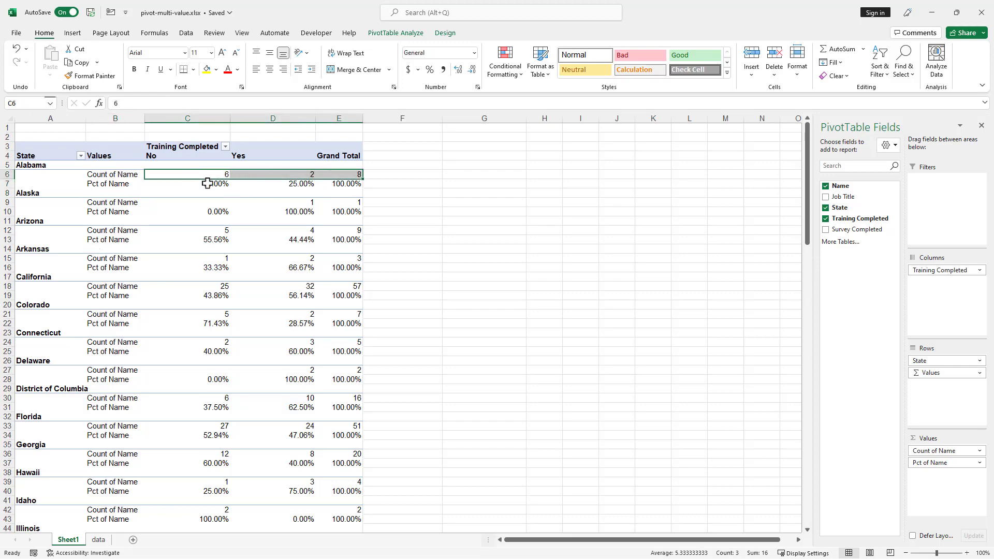
left_click_drag(207, 183, 324, 185)
scroll(190, 246, "down", 20)
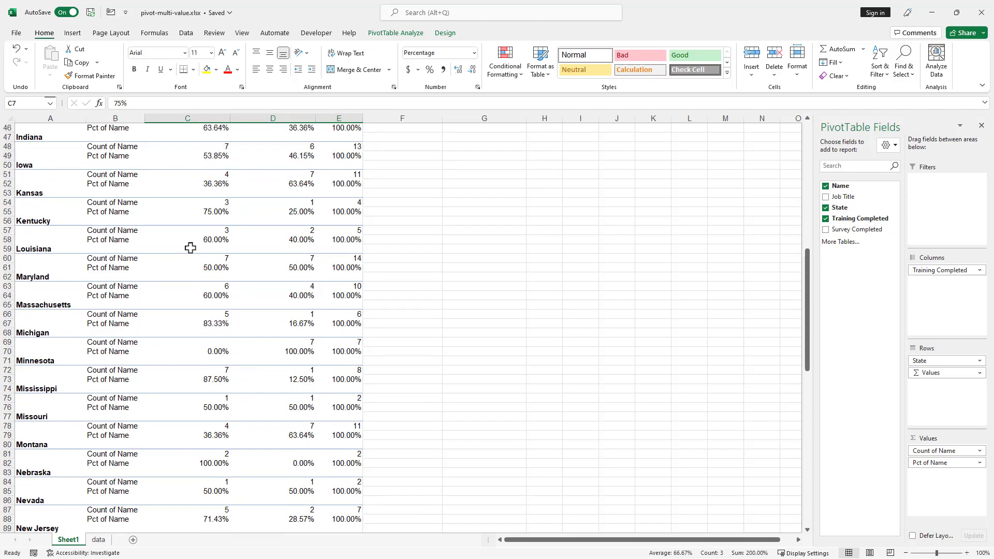
left_click_drag(168, 241, 343, 249)
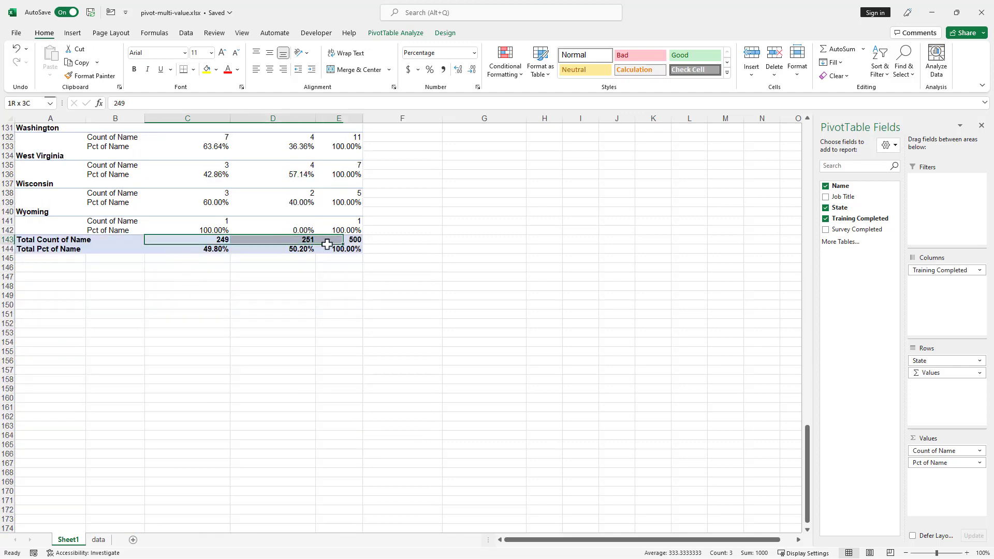